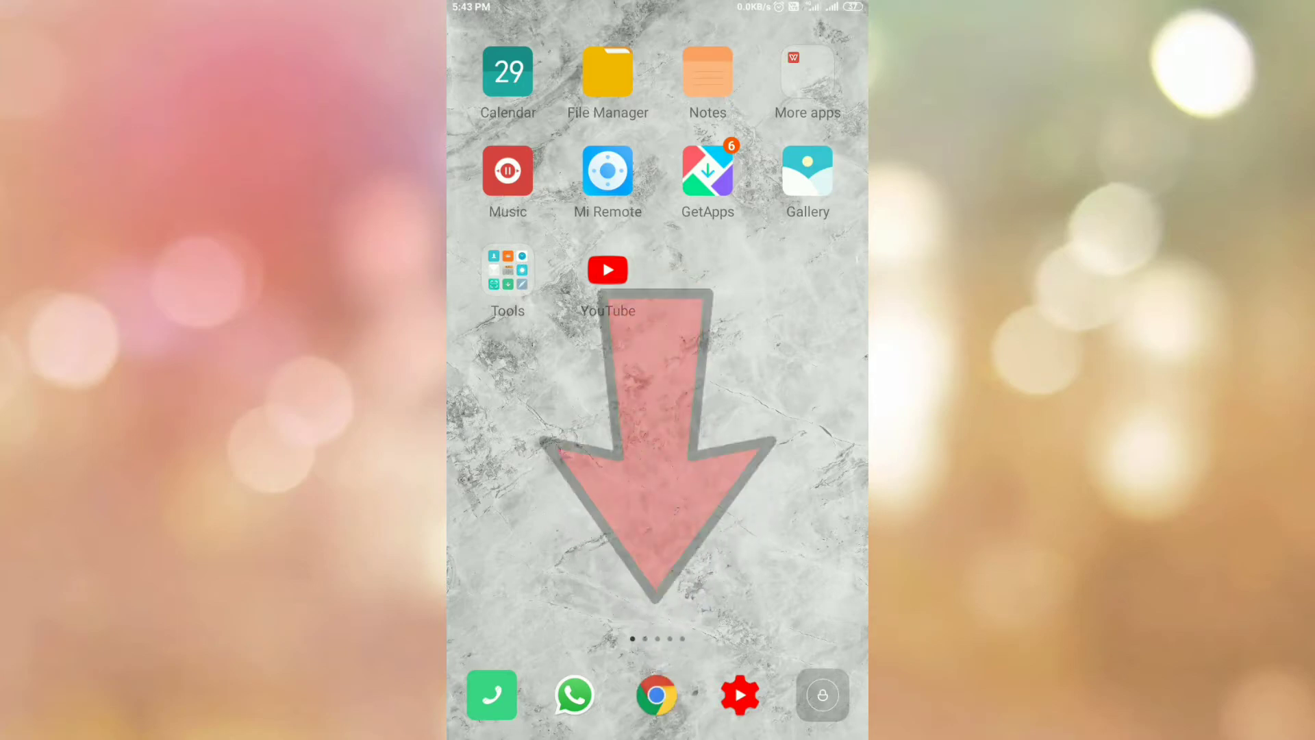
- Launch Chrome from the home screen and enter its Settings via the main menu
left_click(656, 696)
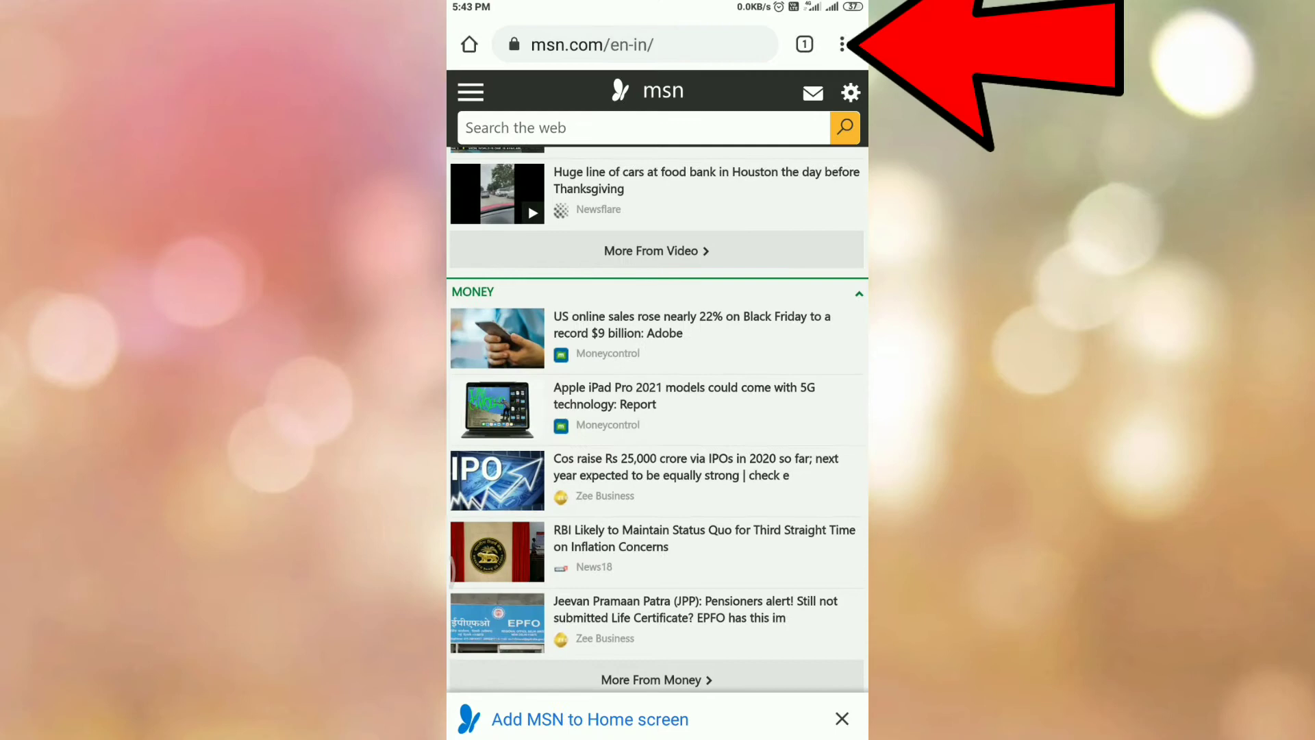
left_click(843, 45)
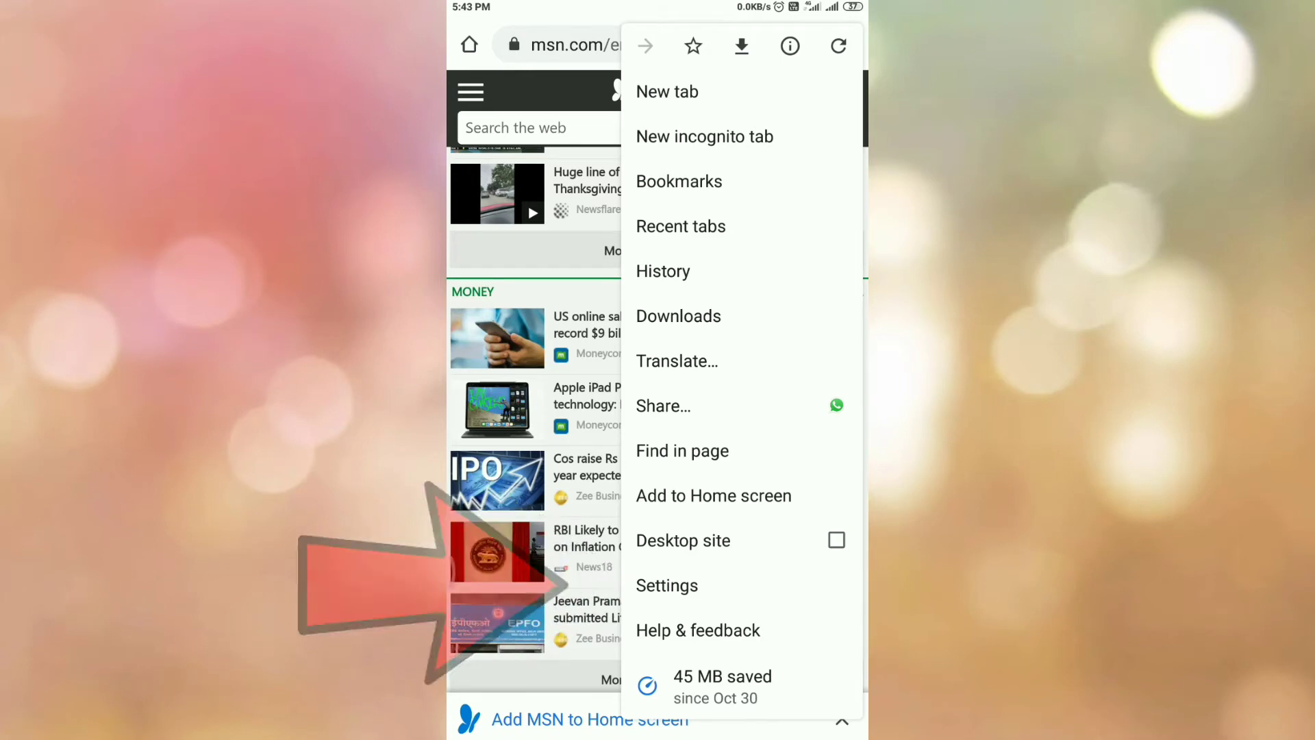
left_click(666, 585)
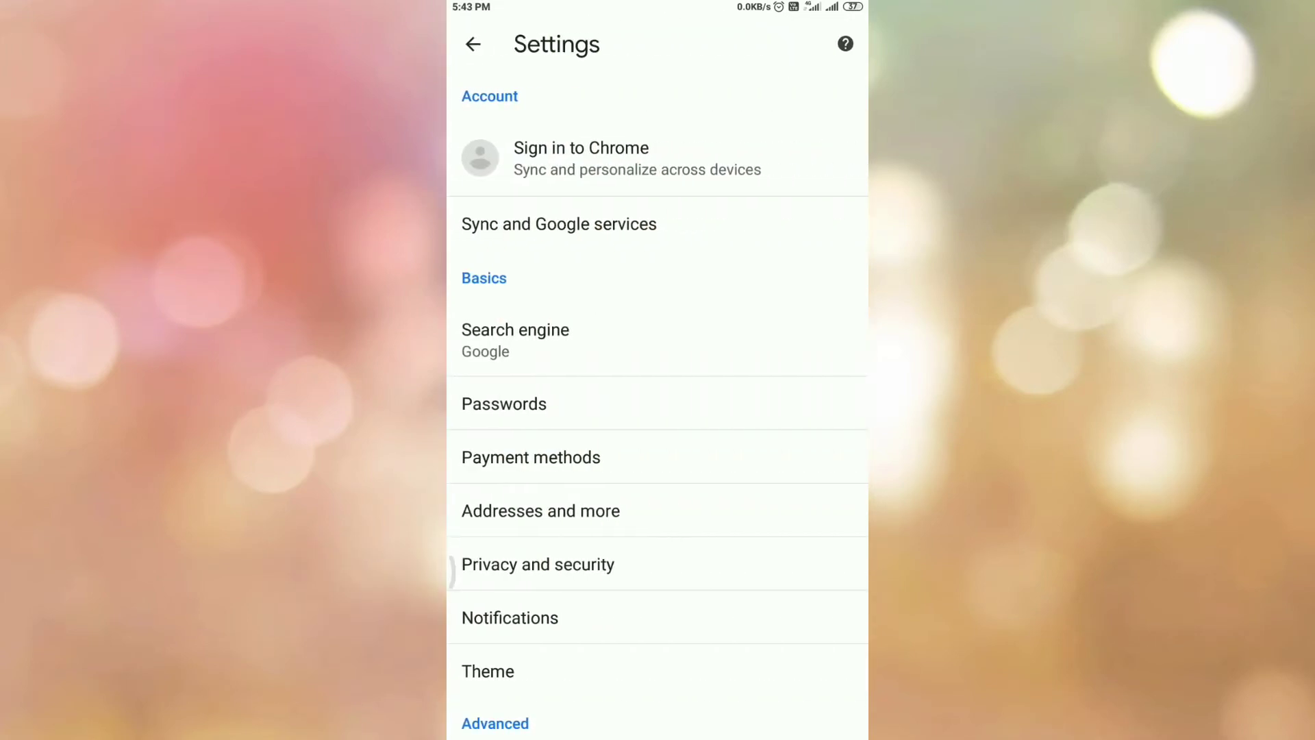
scroll(658, 411, "down", 1)
scroll(658, 412, "down", 2)
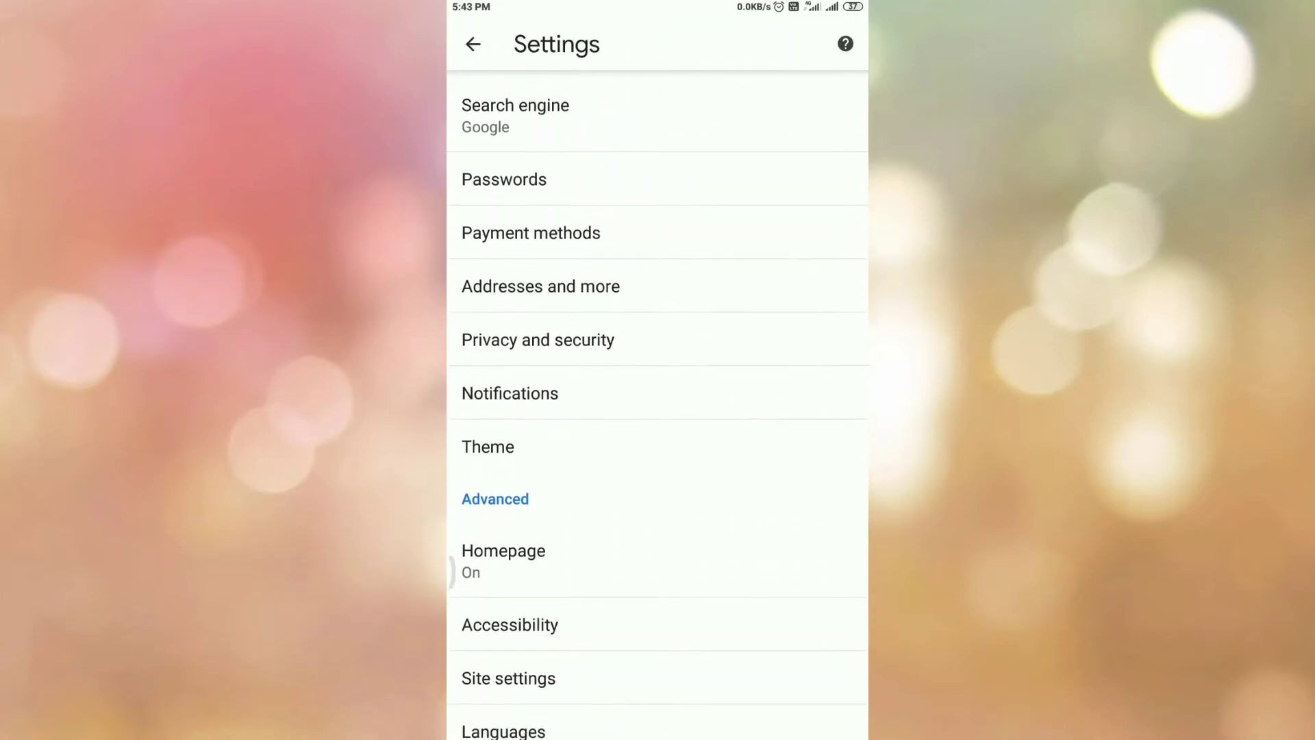
scroll(658, 411, "down", 1)
scroll(658, 411, "down", 1)
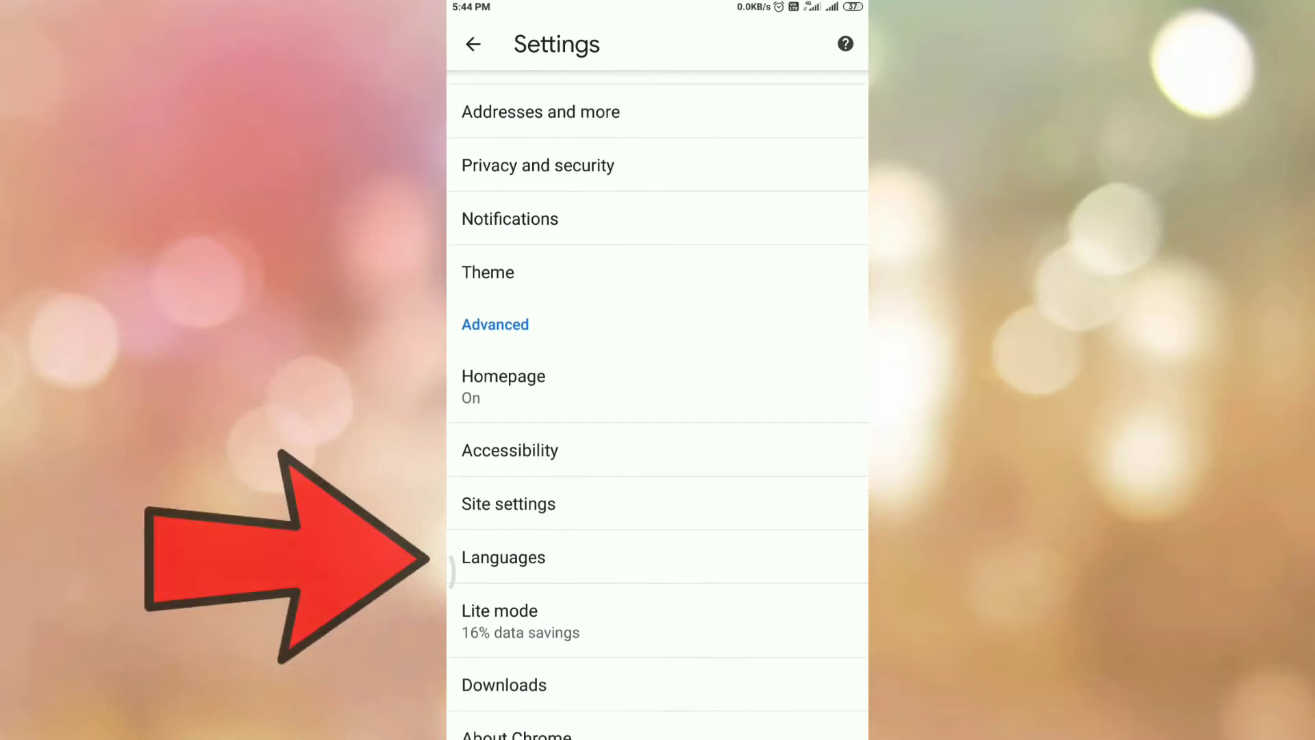
- Go into Languages preferences and start adding a new language
left_click(504, 557)
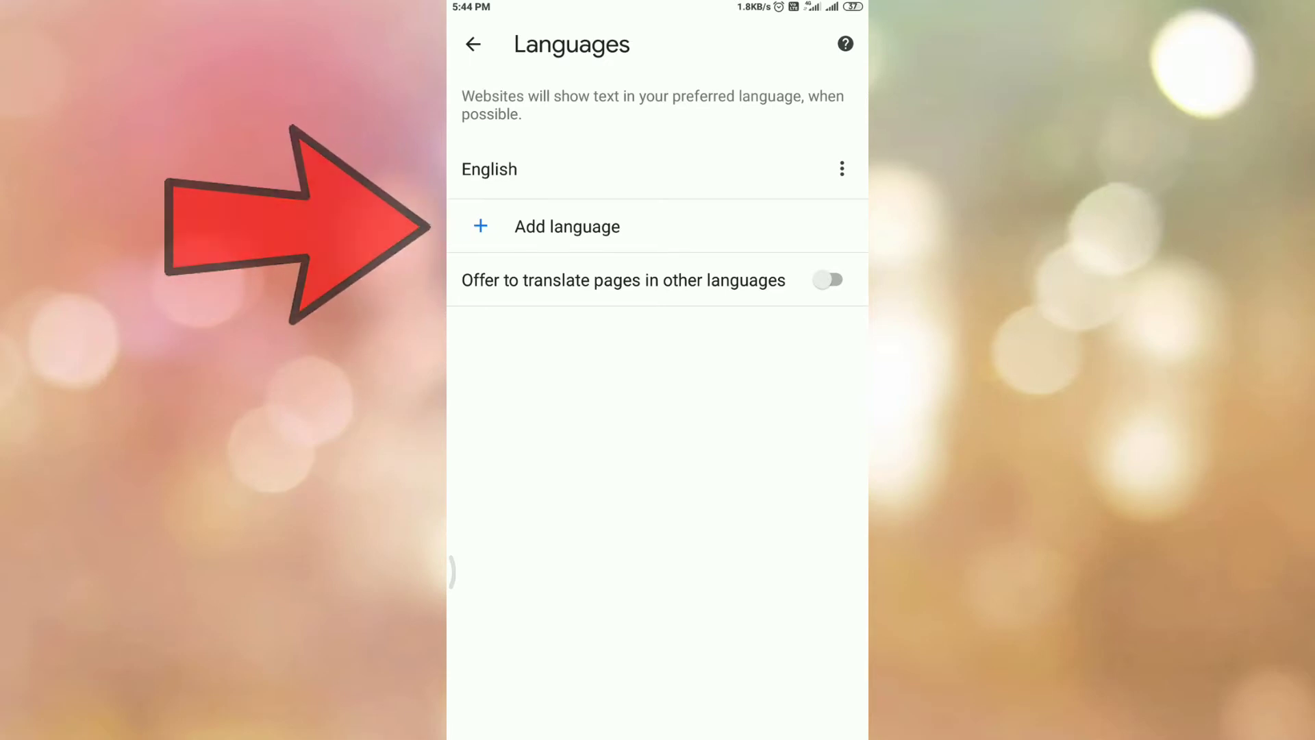
left_click(568, 226)
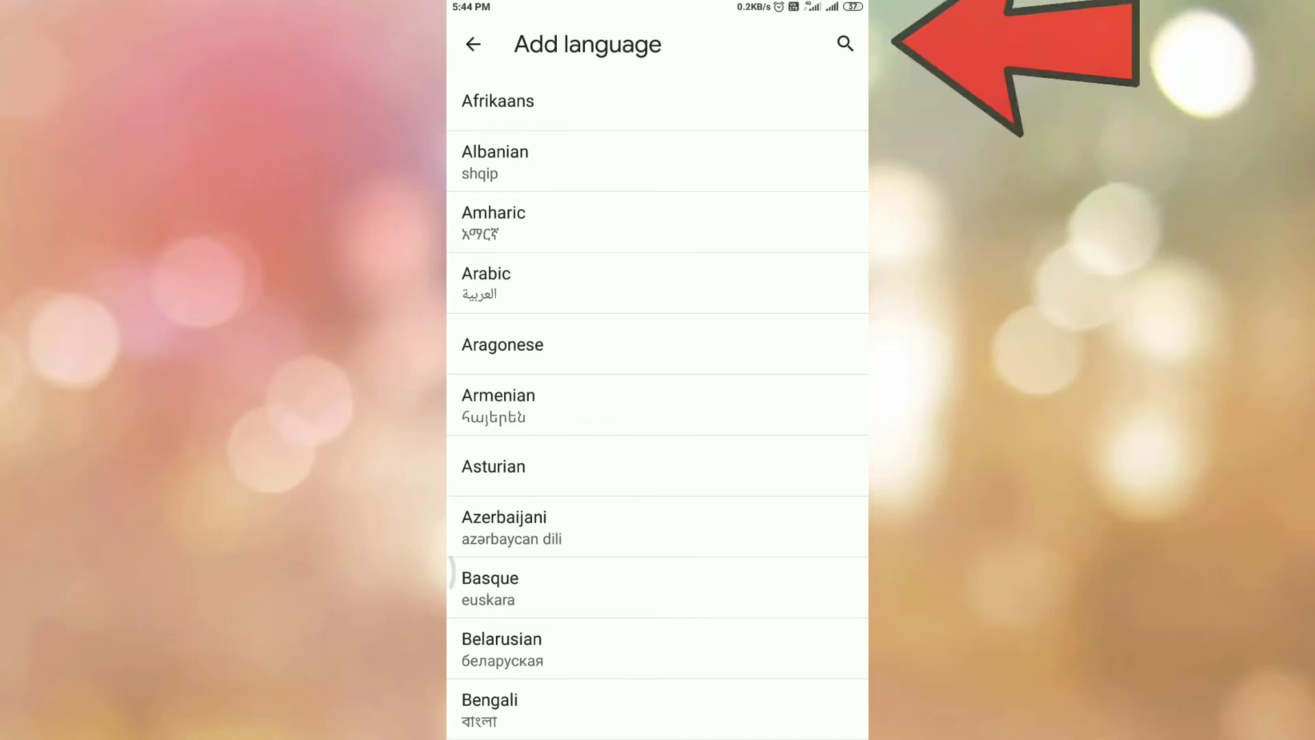
- Find and add Hindi as a preferred language with 'Offer to translate pages' enabled
left_click(845, 43)
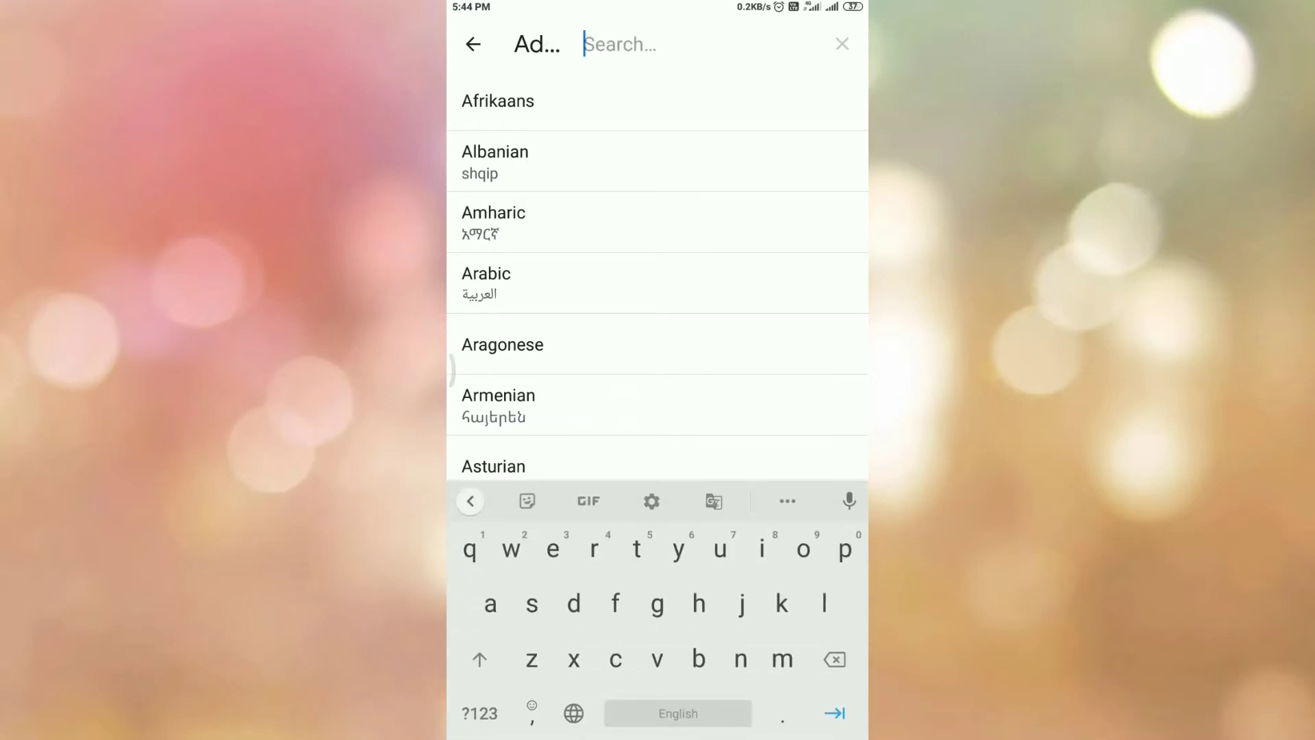
type("hindi")
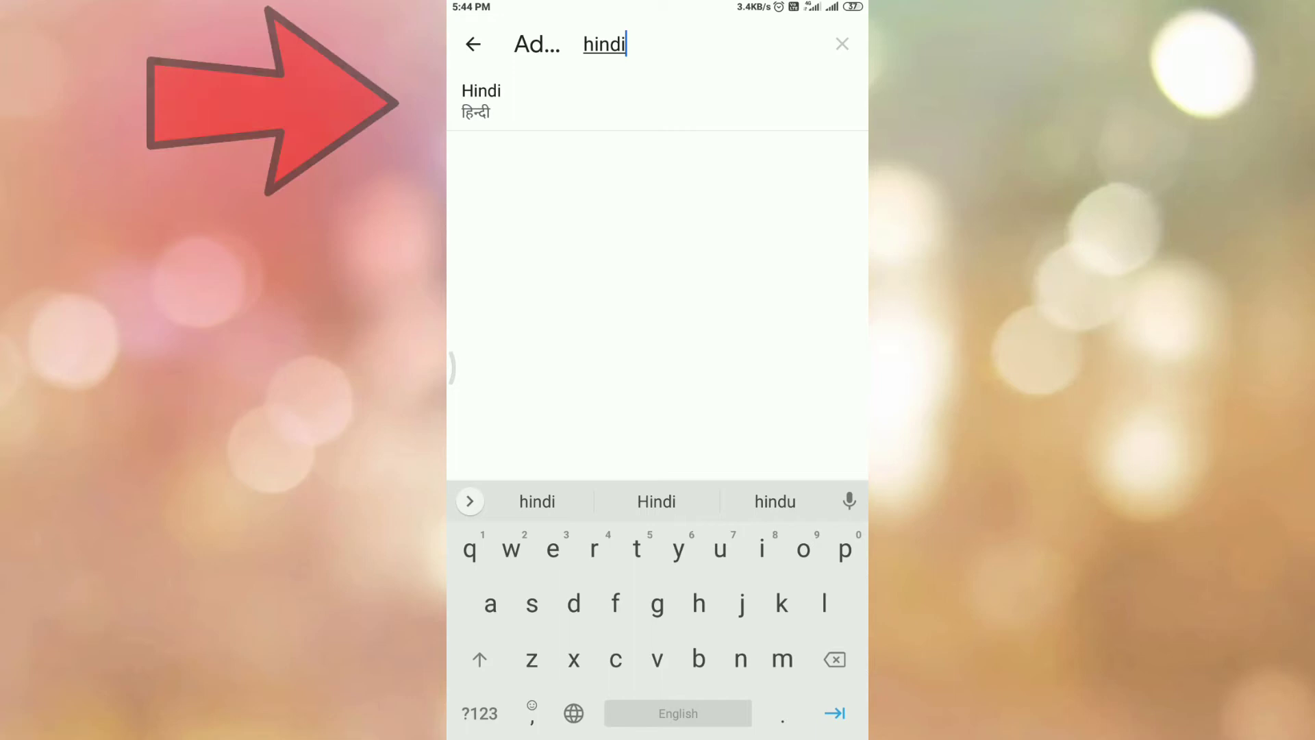
left_click(481, 100)
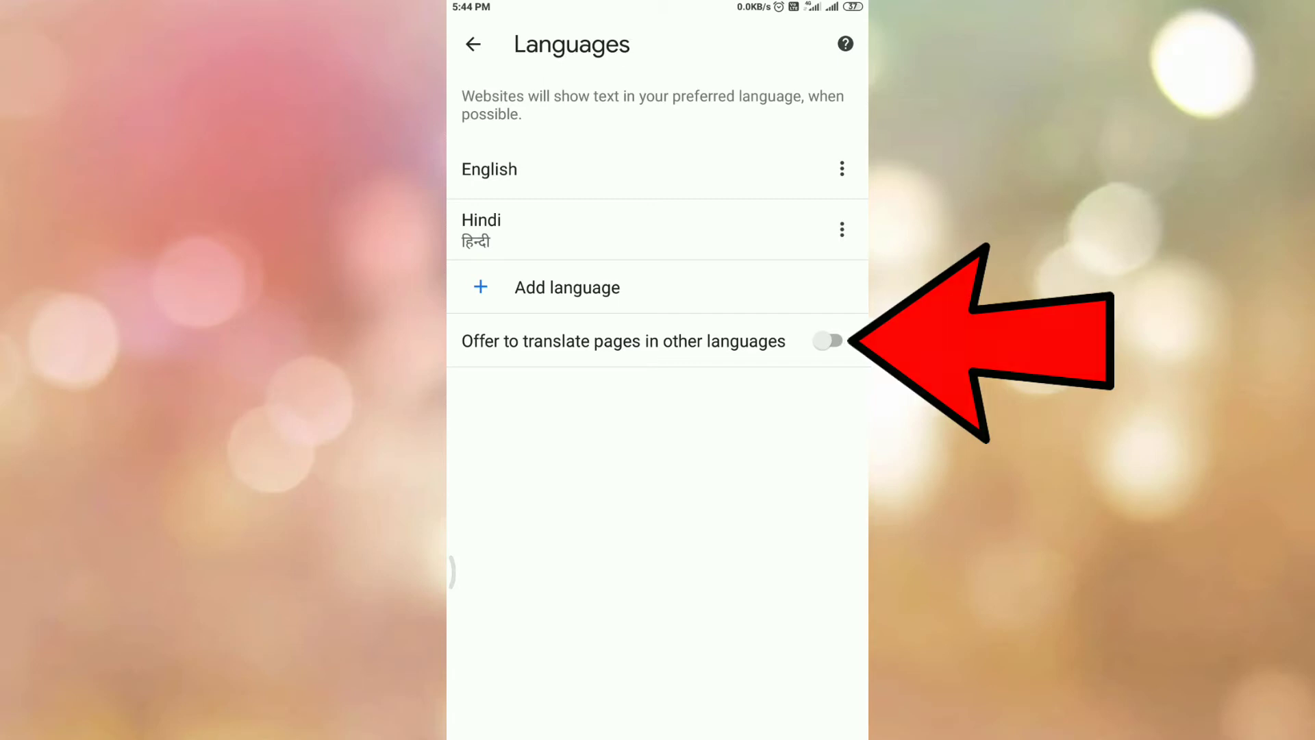
left_click(833, 341)
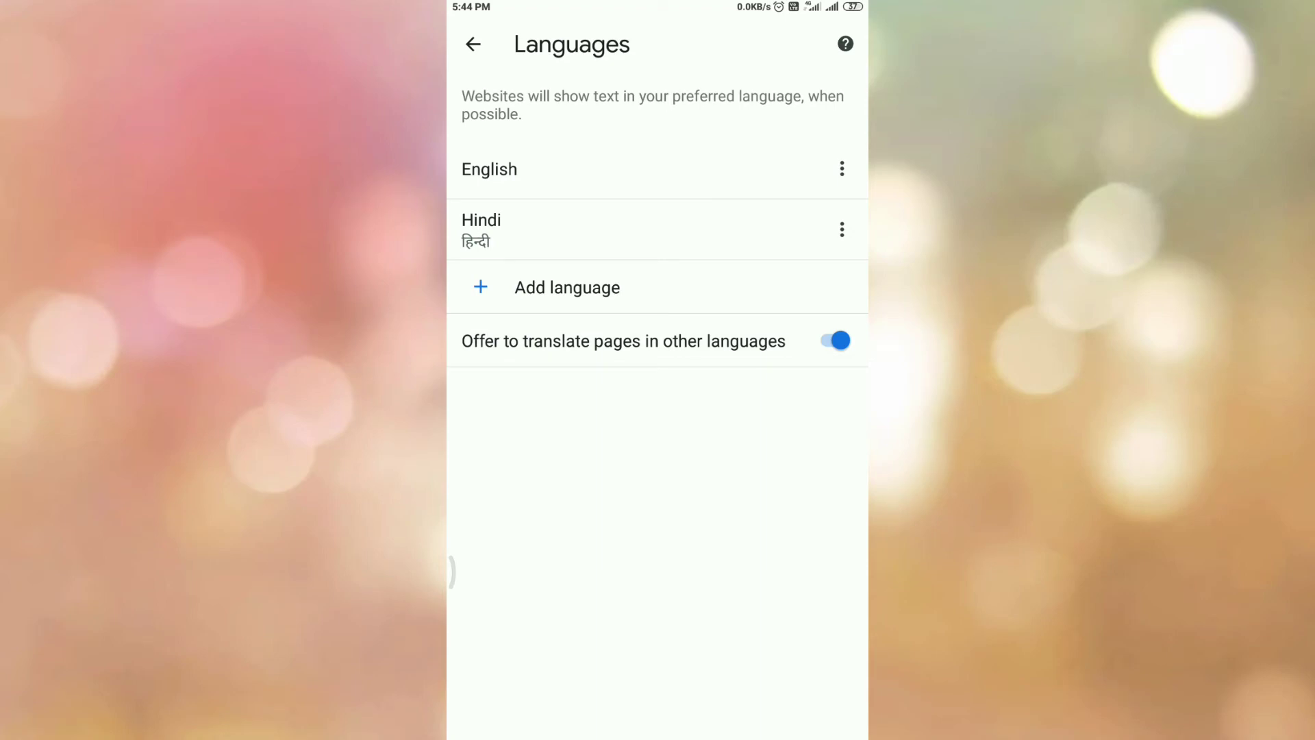
- Leave the language settings and return to the MSN news page
left_click(473, 45)
left_click(473, 44)
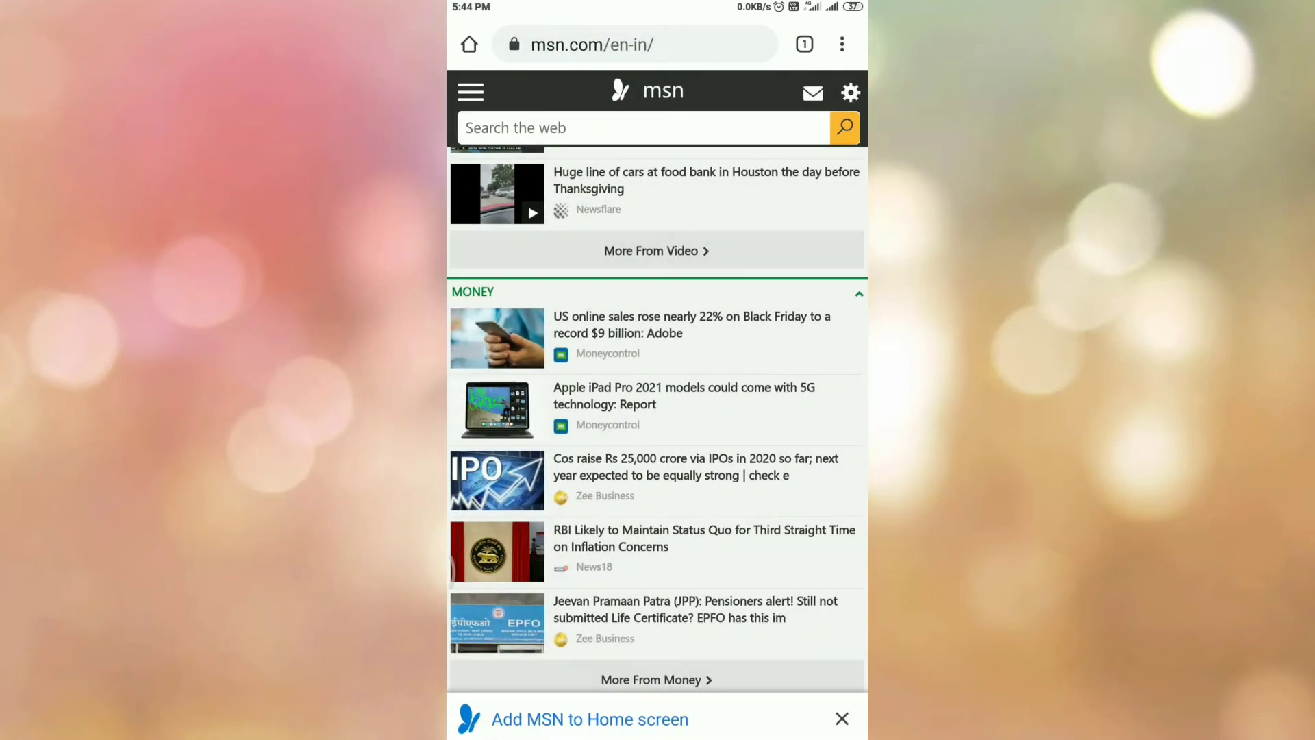
- Load wikipedia.org, find the Sachin Tendulkar article and show it translated into Hindi
left_click(591, 44)
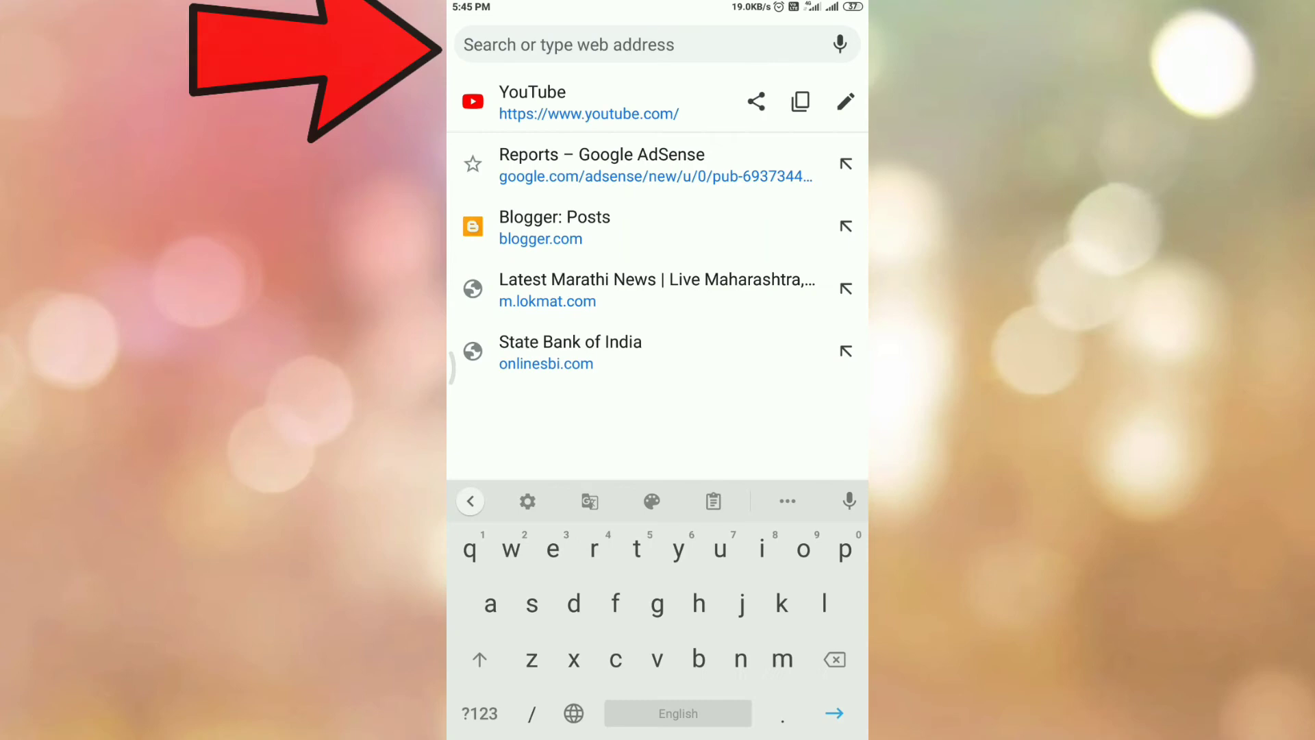
type("wi")
key("Return")
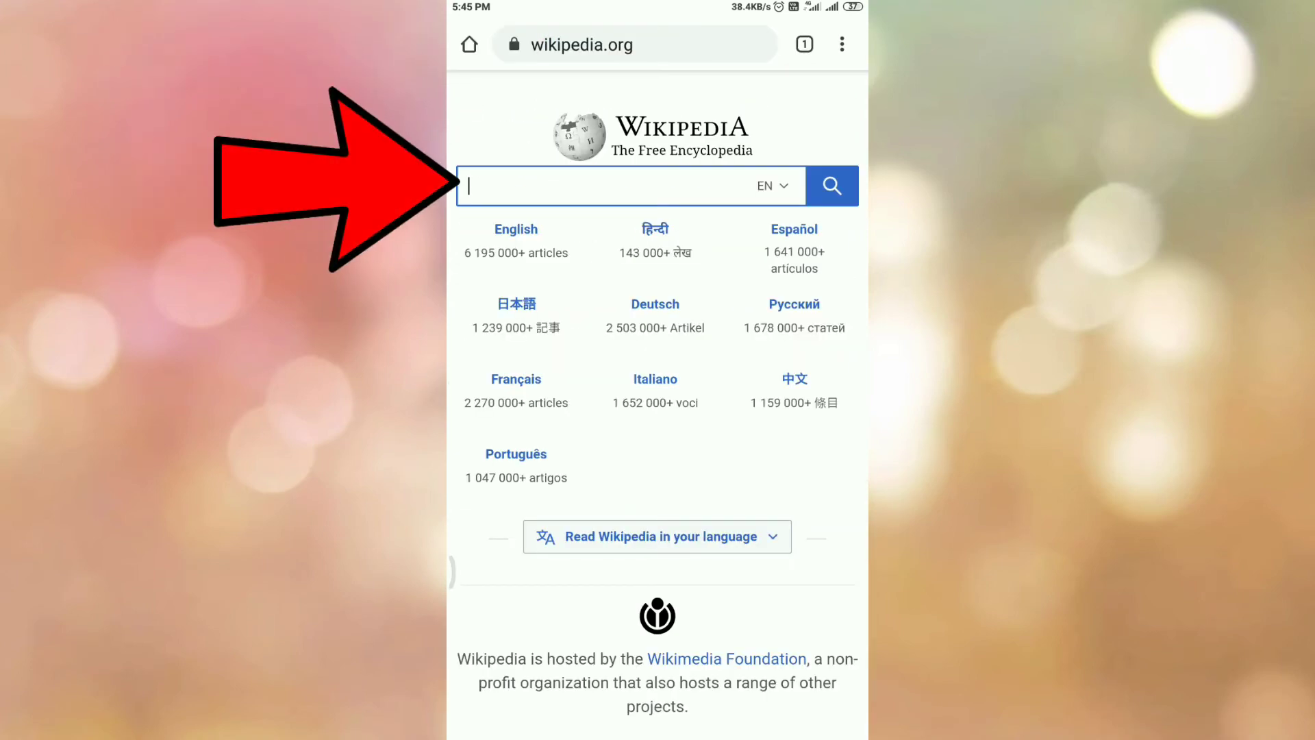
type("Sachin")
left_click(626, 324)
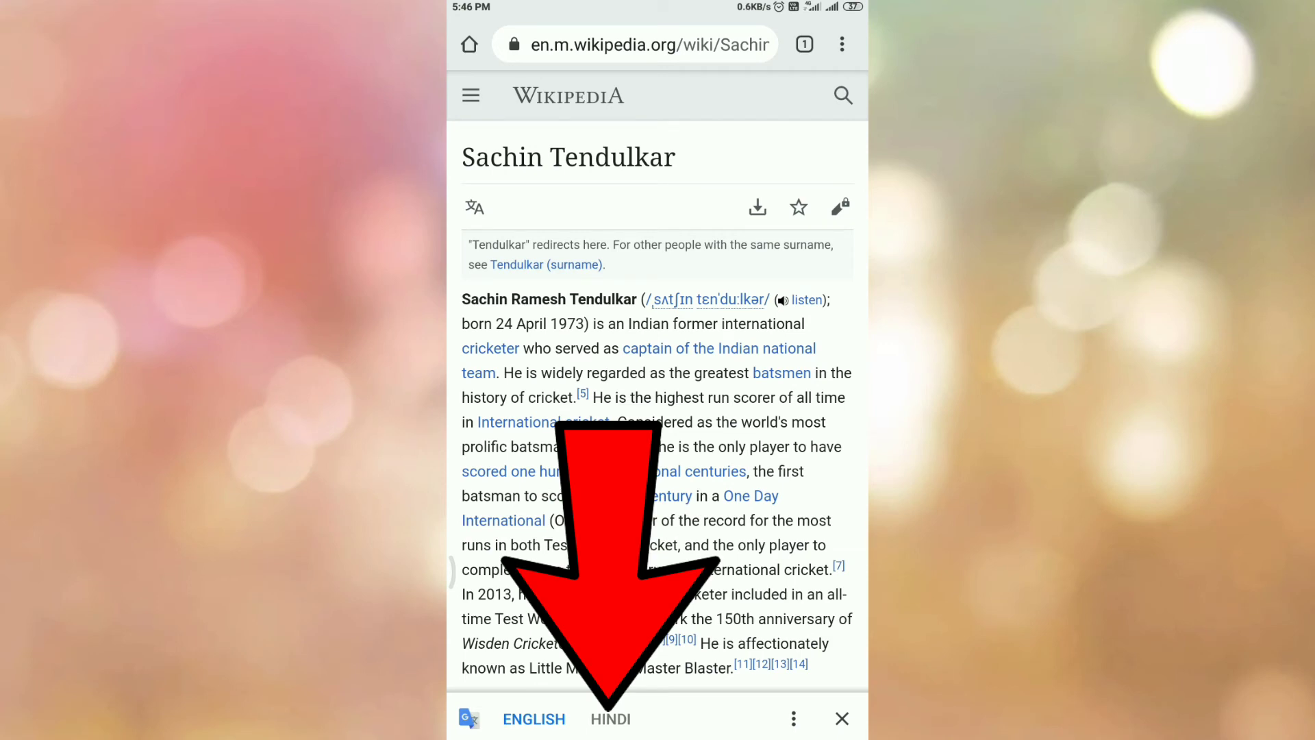
left_click(610, 718)
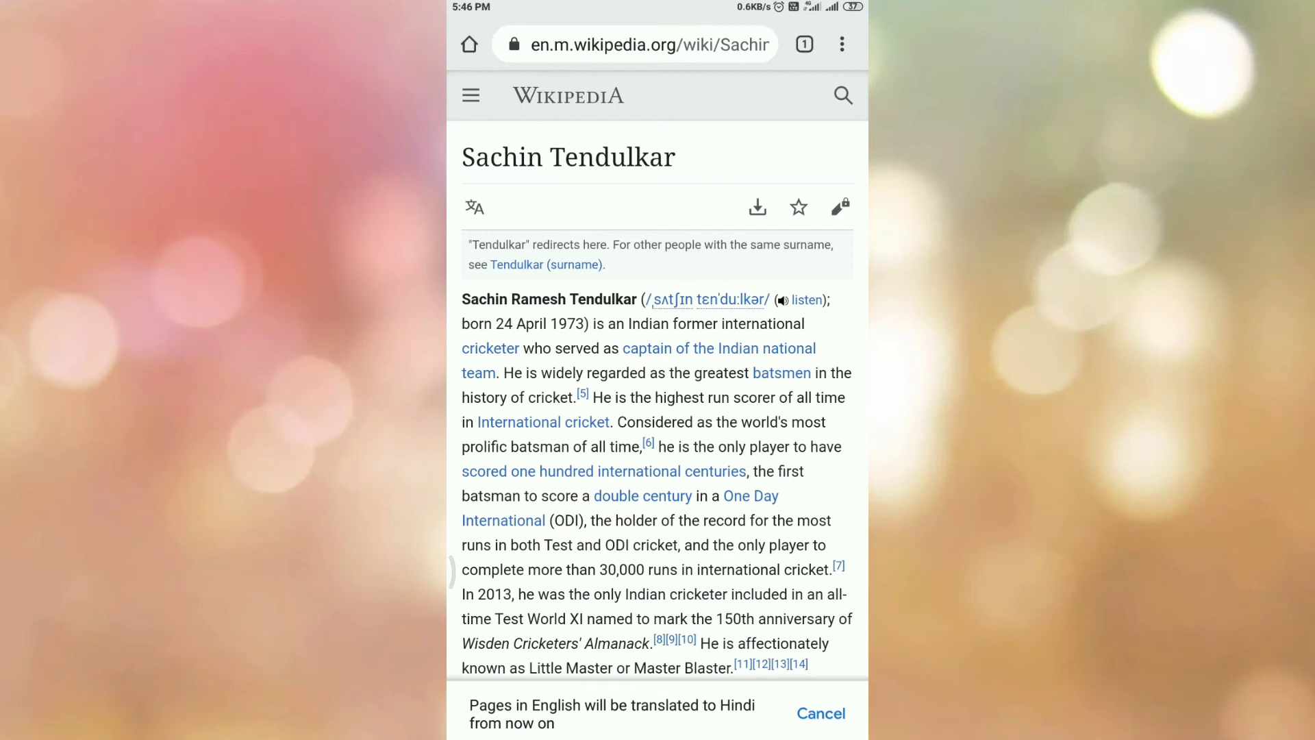
scroll(658, 411, "down", 2)
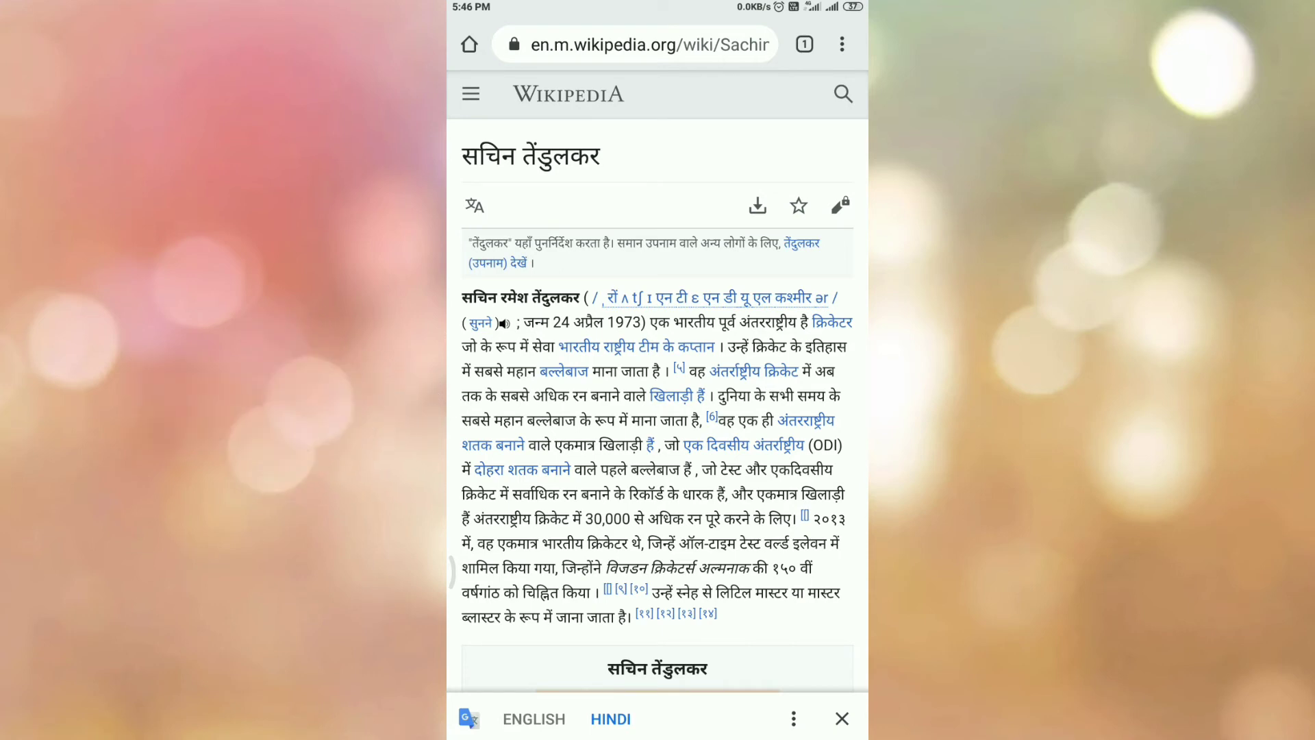
- Go to google.com and search for 'computer' to show its results page
left_click(650, 45)
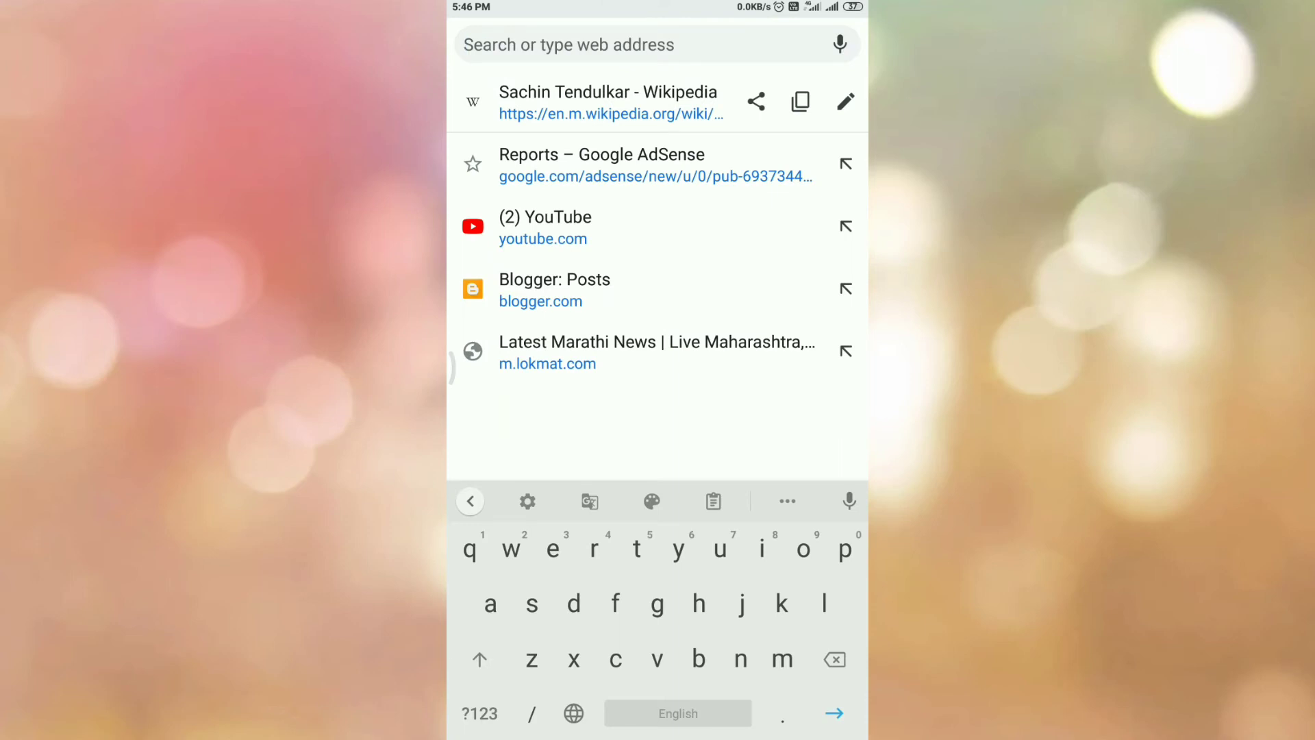
type("www")
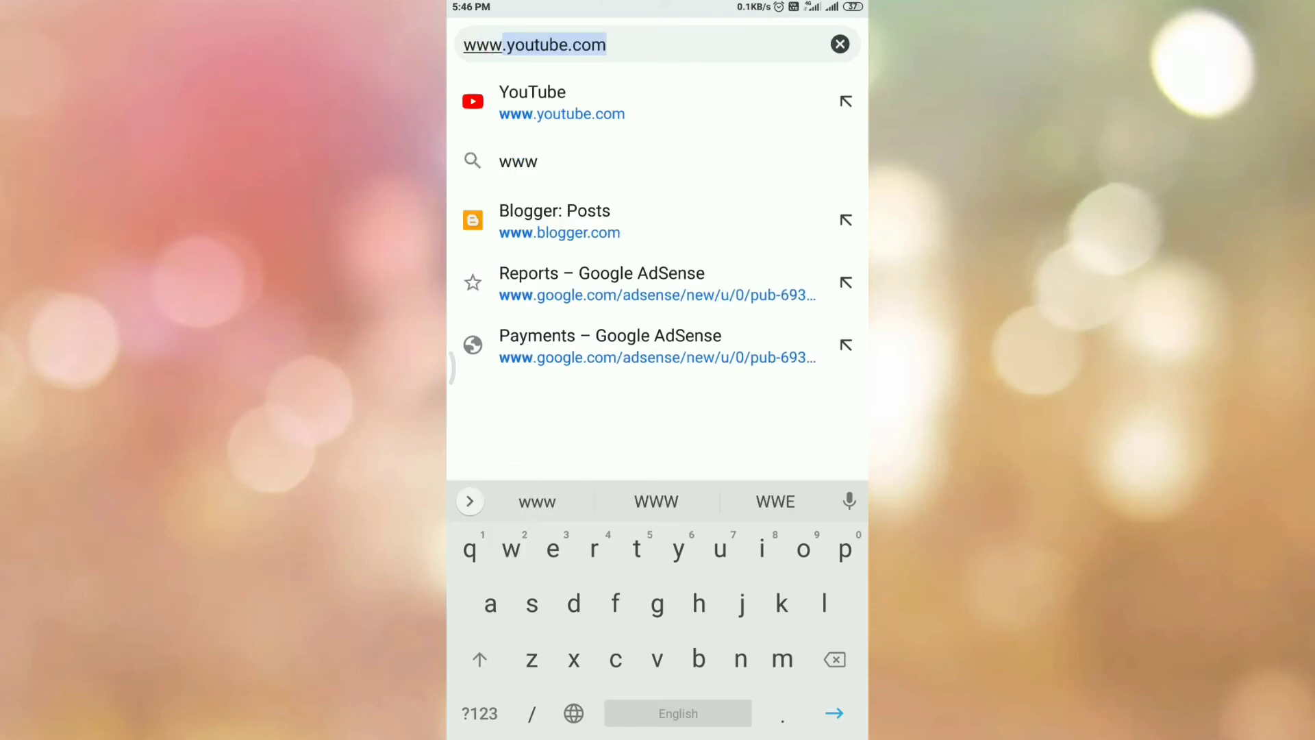
type(".gooo")
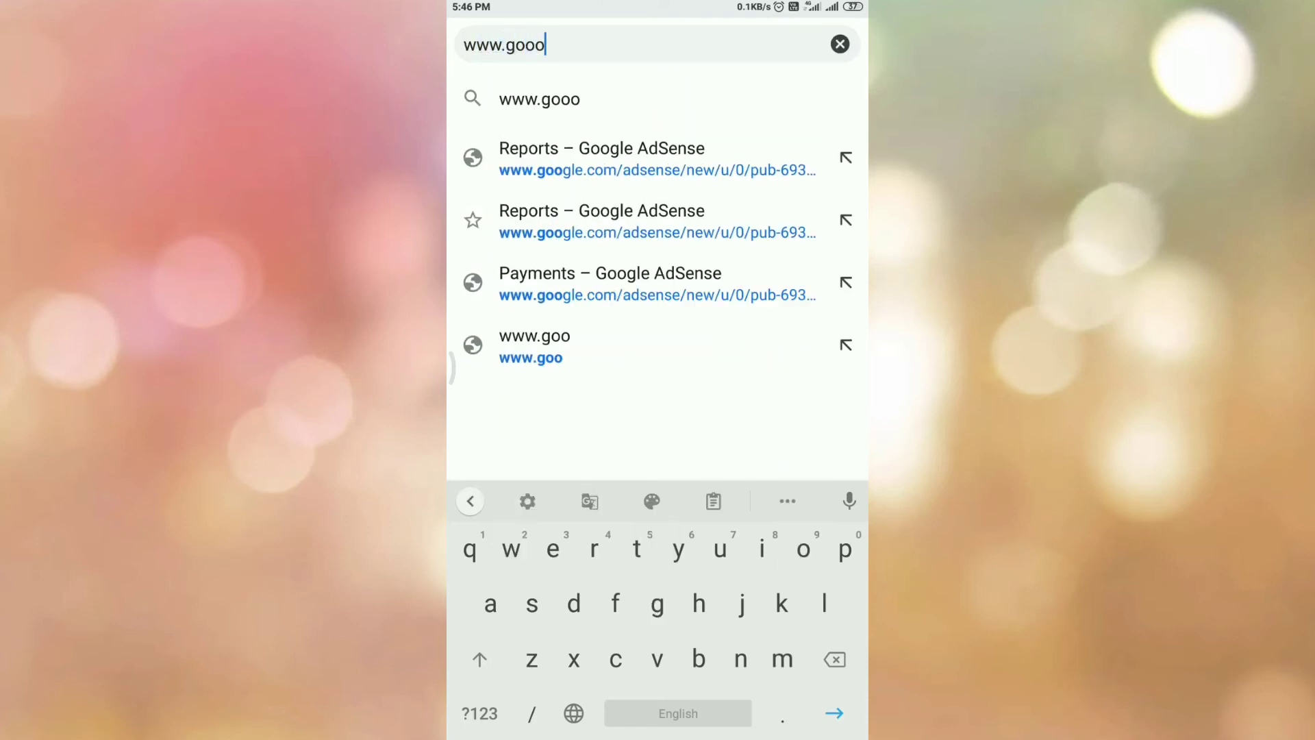
left_click(558, 271)
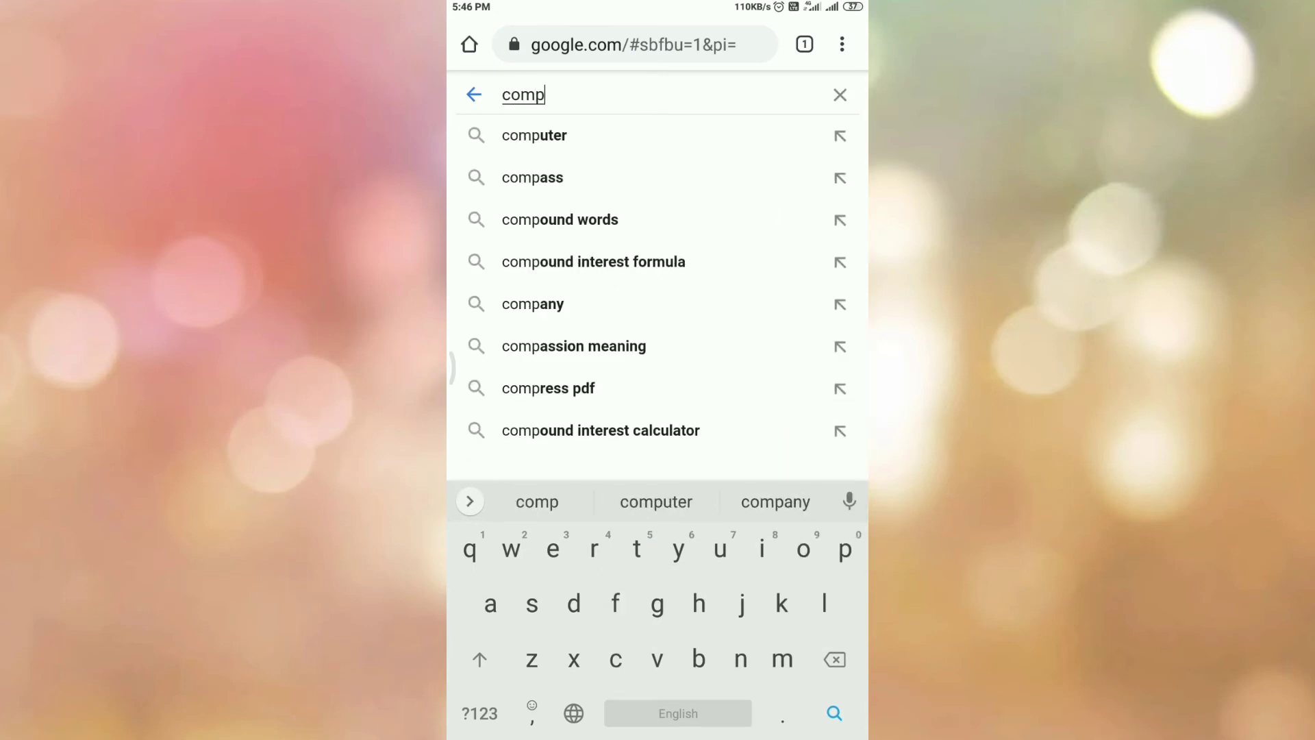
type("uter")
key("Return")
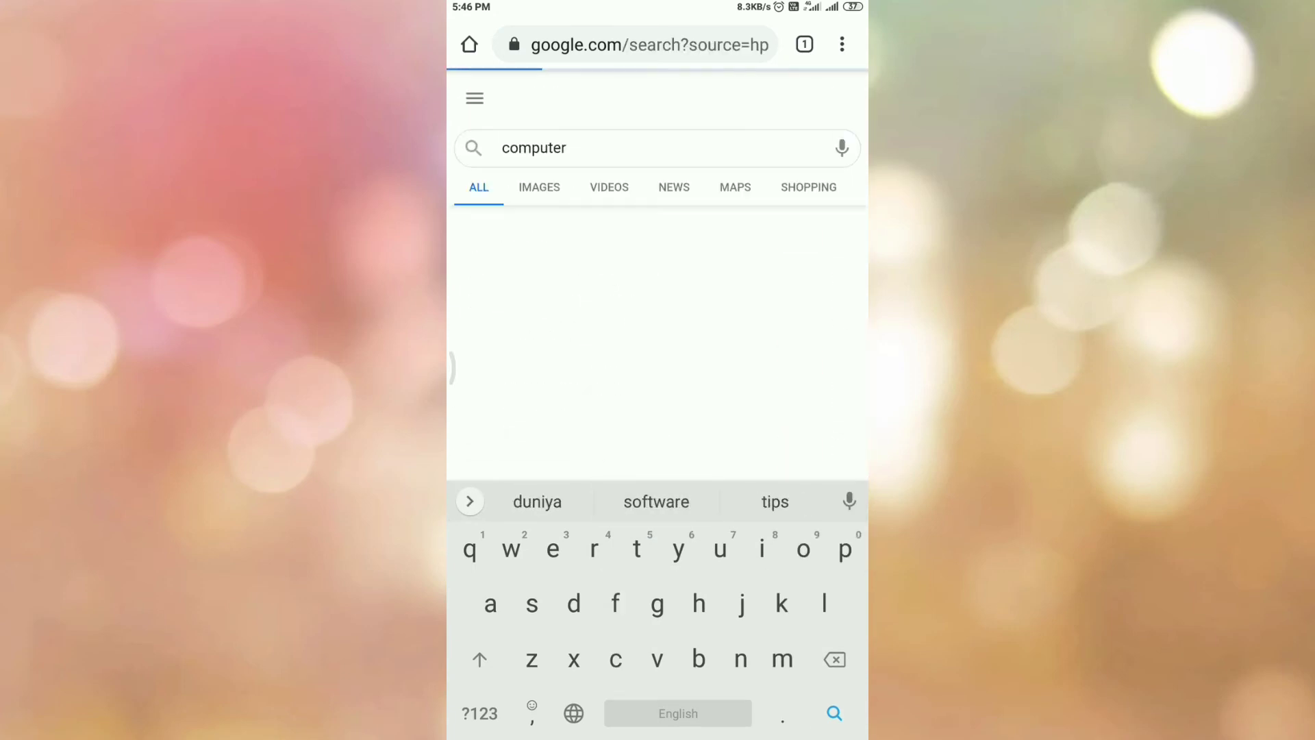
scroll(657, 411, "down", 10)
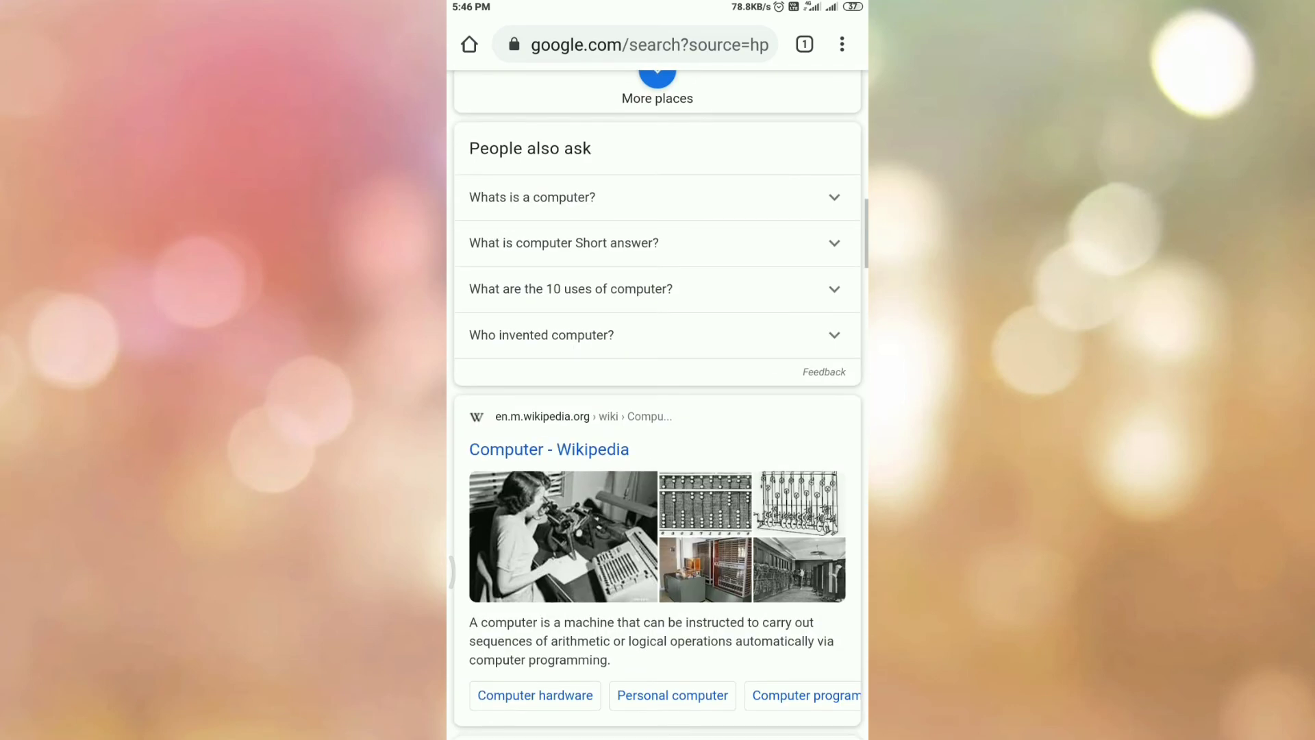